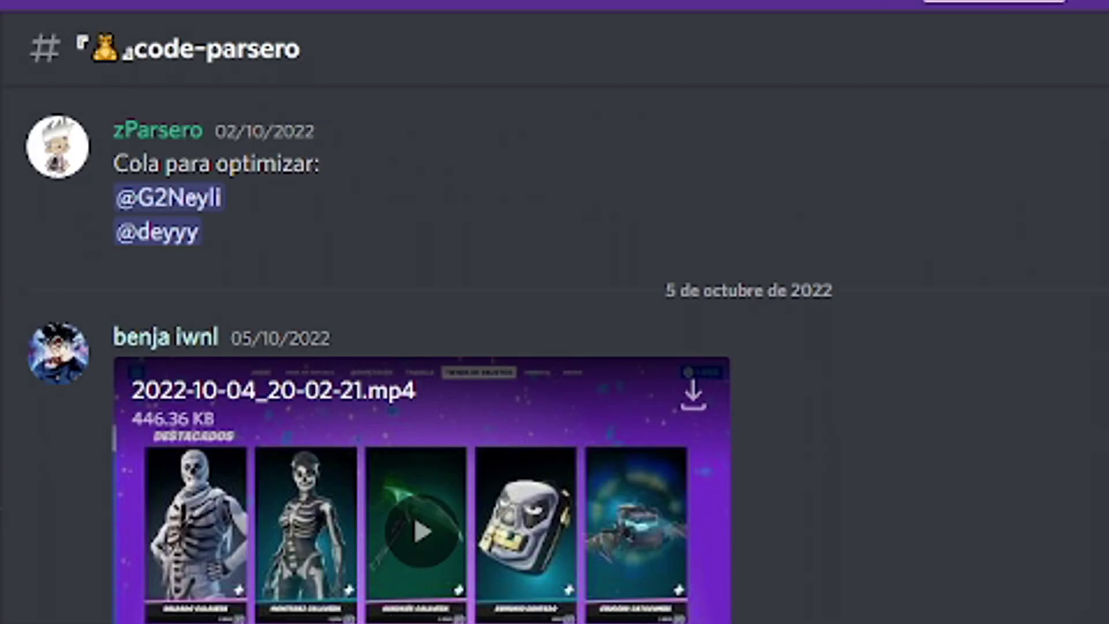
pyautogui.scroll(-10, 572, 347)
pyautogui.scroll(-15, 426, 535)
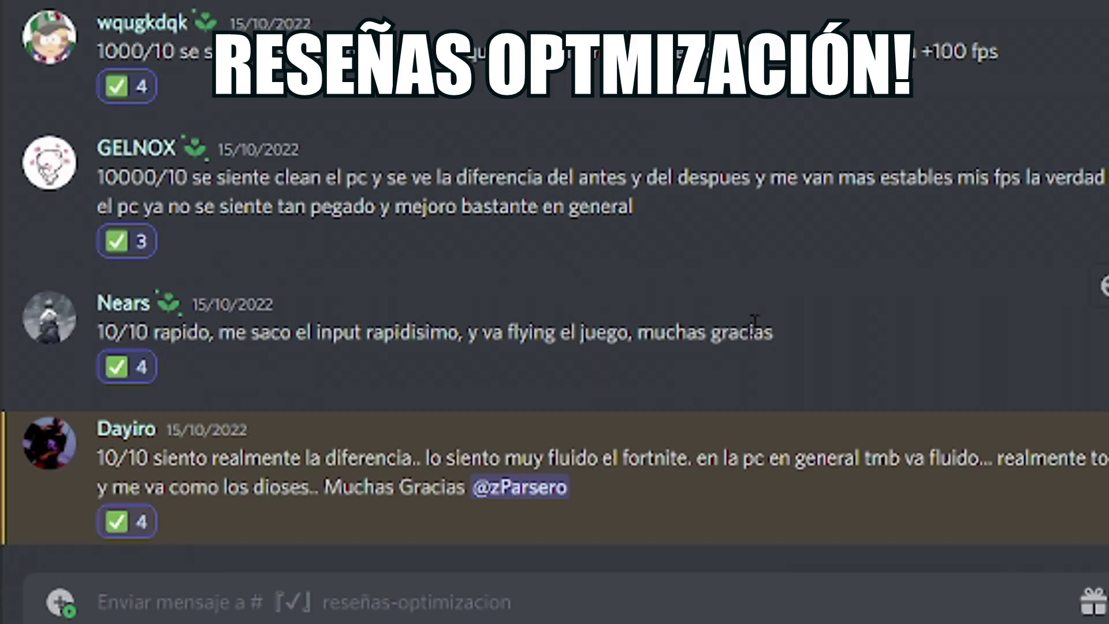
pyautogui.scroll(5, 751, 328)
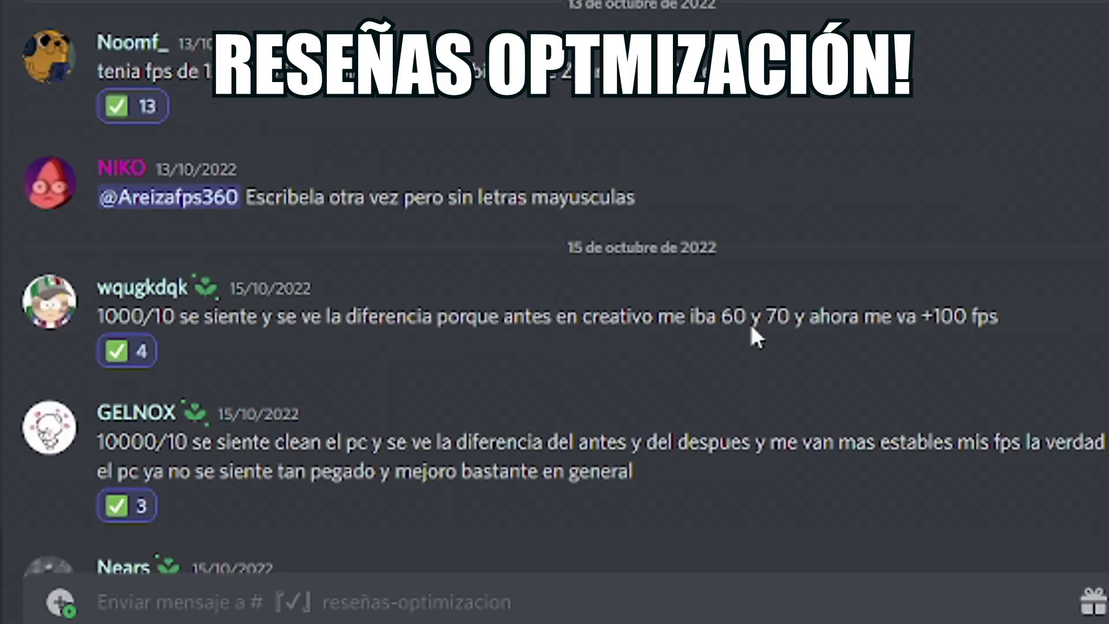
pyautogui.scroll(3, 751, 328)
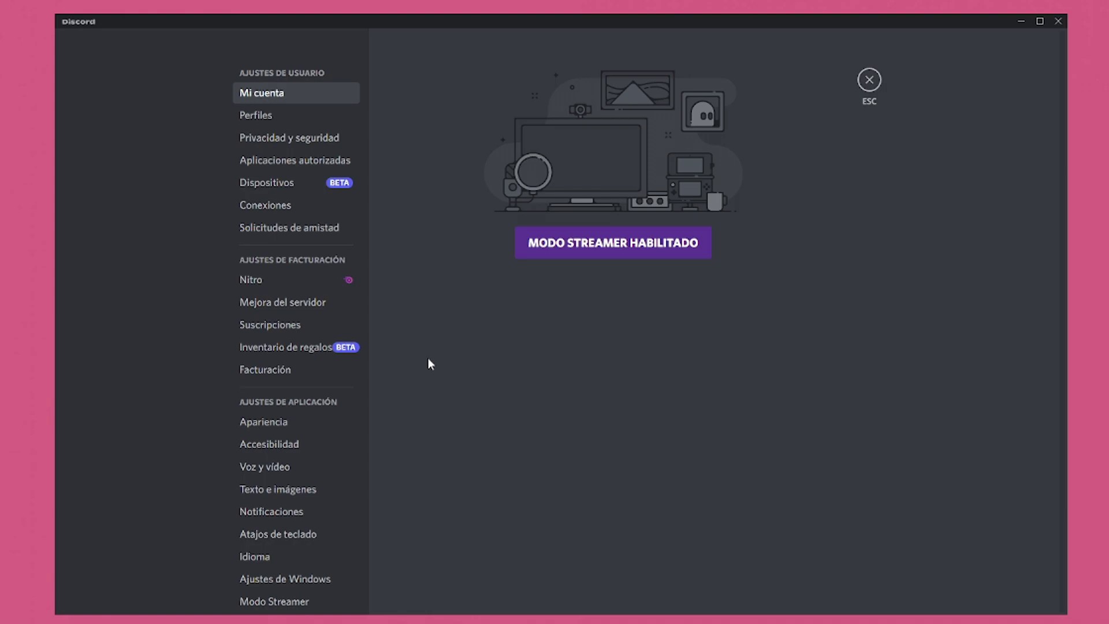
# Set sticker animation to "Movimiento al interactuar" in the accessibility settings.
pyautogui.click(289, 443)
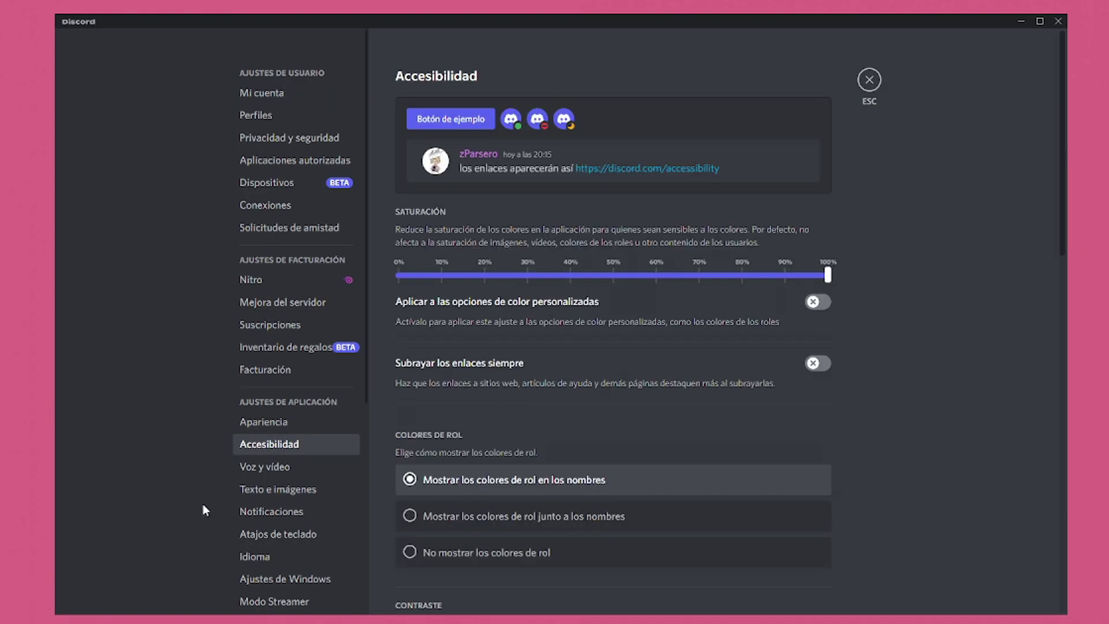
pyautogui.scroll(-5, 980, 332)
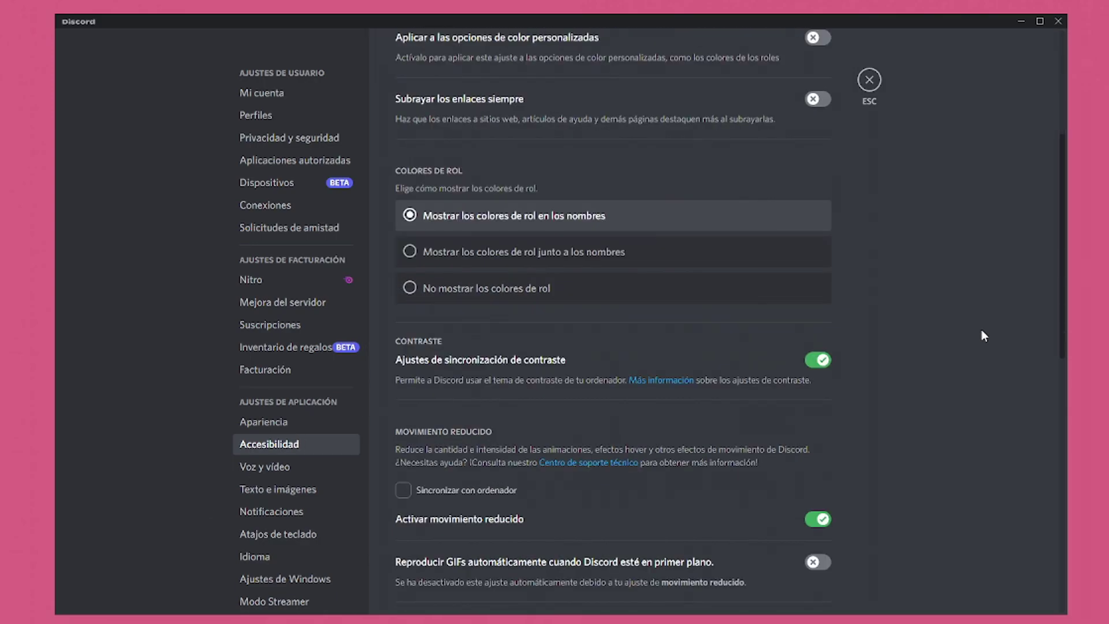
pyautogui.scroll(-1, 637, 434)
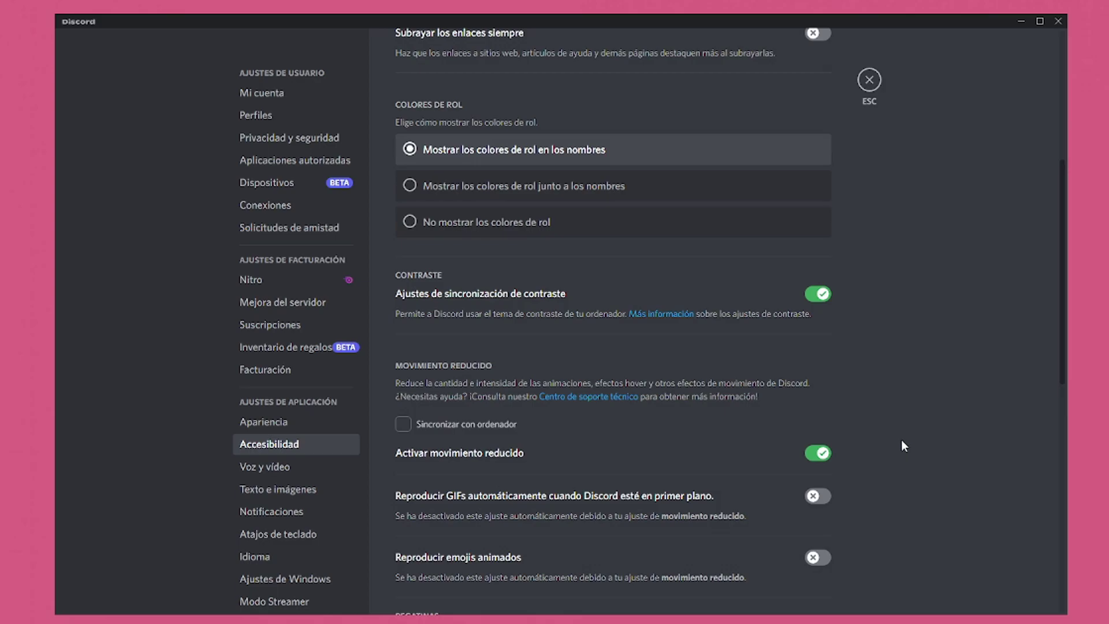
pyautogui.scroll(-1, 890, 431)
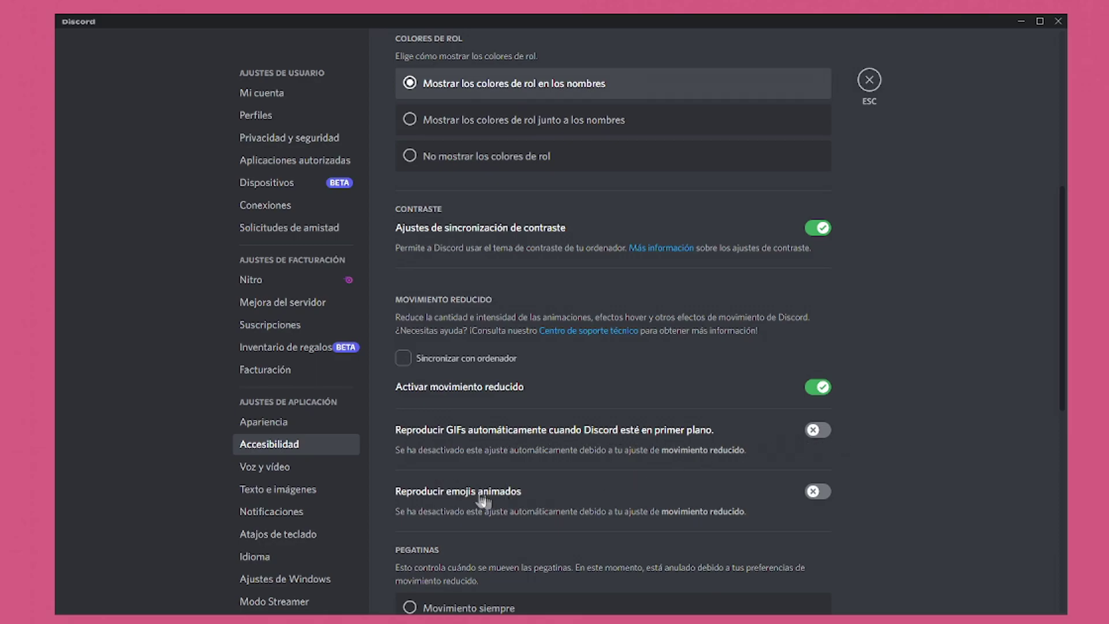
pyautogui.scroll(-2, 973, 485)
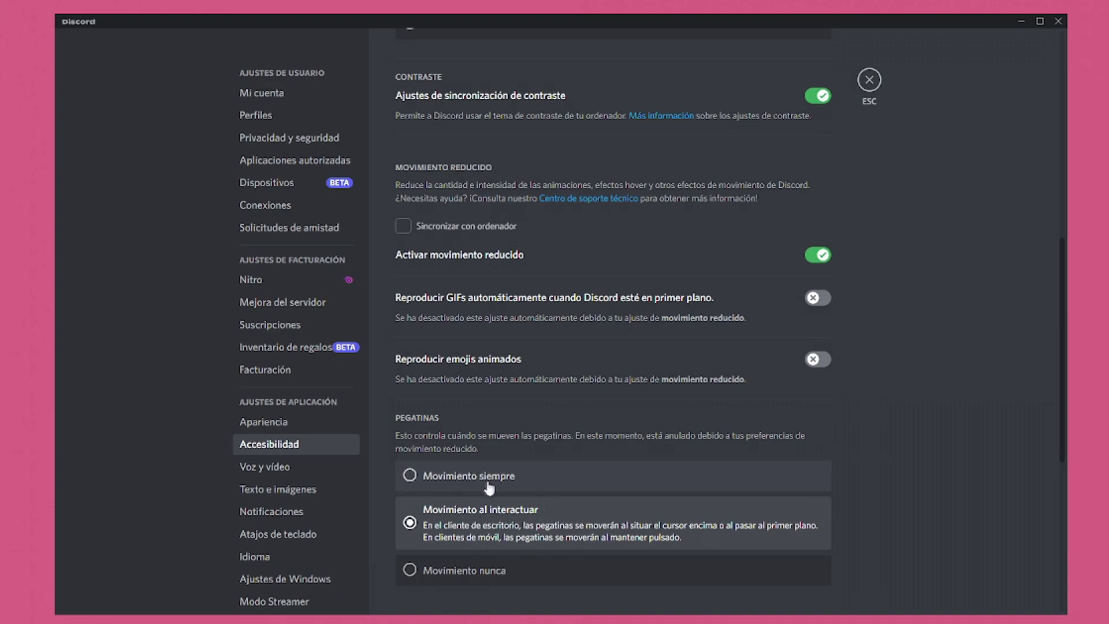
pyautogui.click(476, 535)
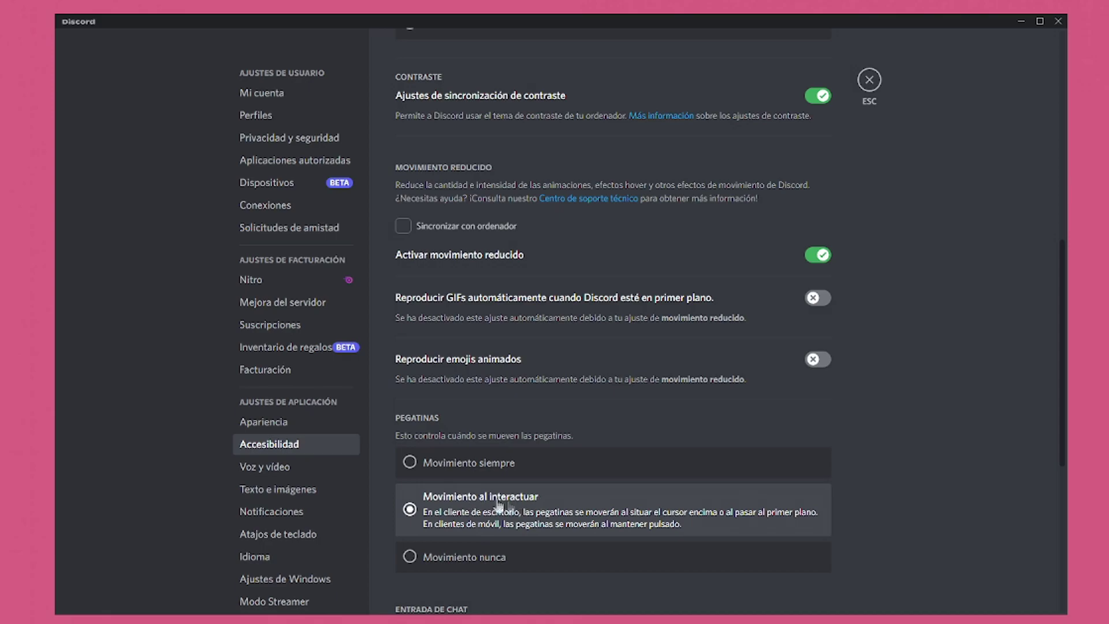
pyautogui.scroll(-1, 416, 508)
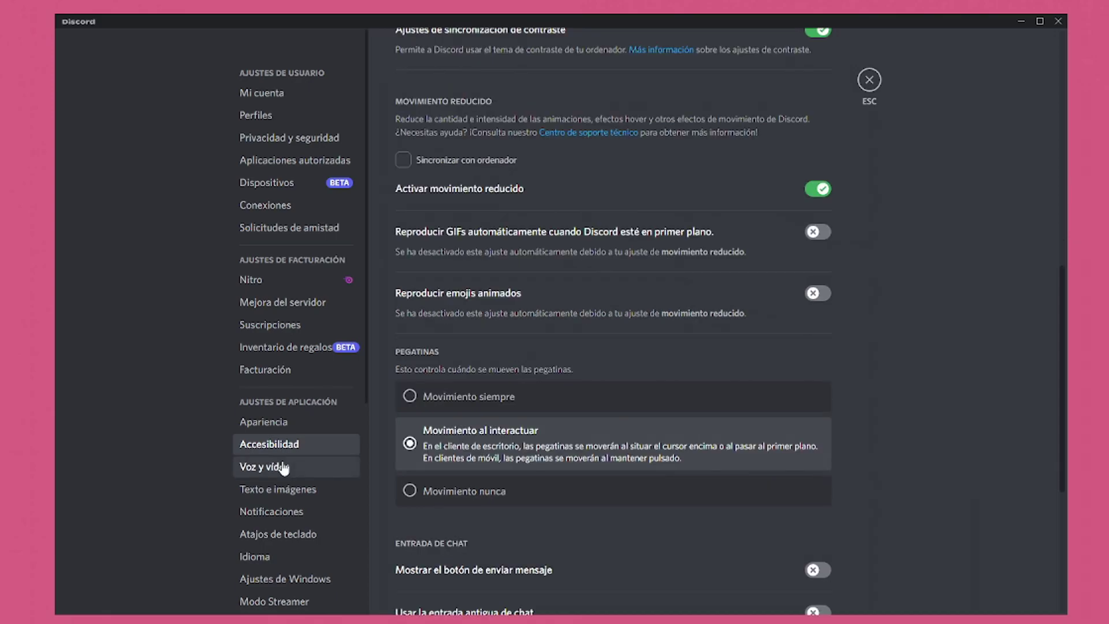
# Switch the Cisco OpenH264 video codec and echo cancellation on and back off in the voice and video settings.
pyautogui.click(283, 467)
pyautogui.scroll(-10, 954, 416)
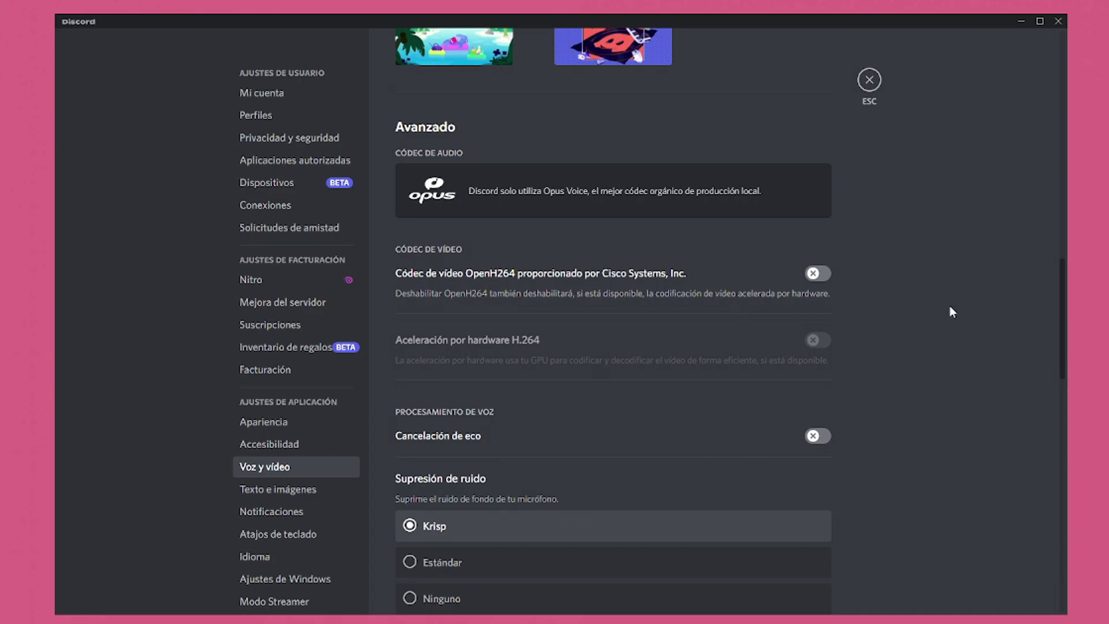
pyautogui.click(819, 273)
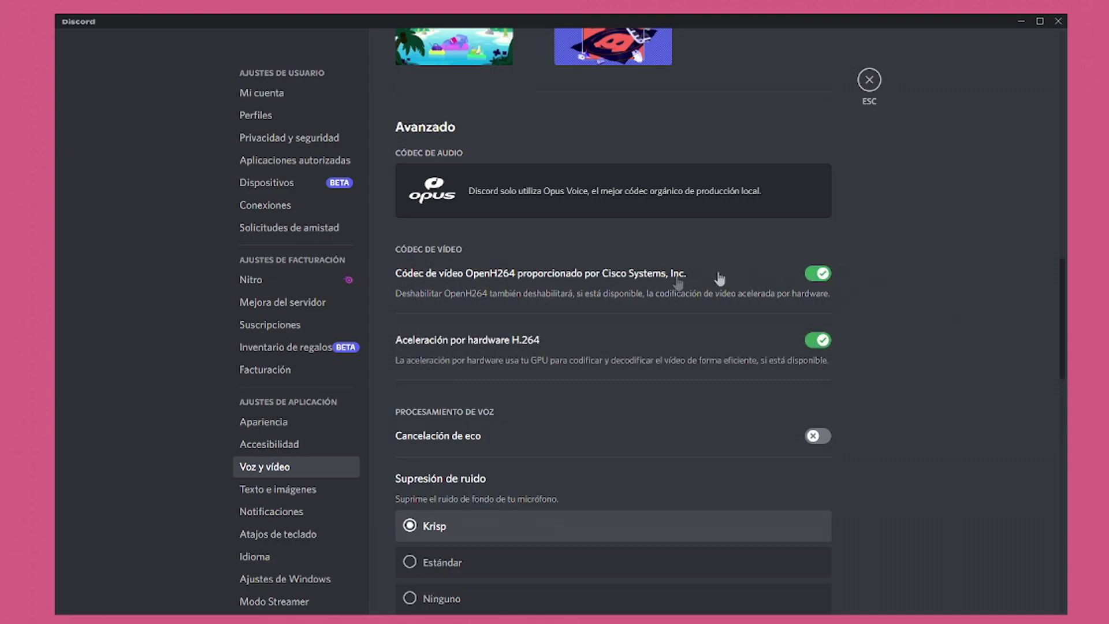
pyautogui.click(820, 274)
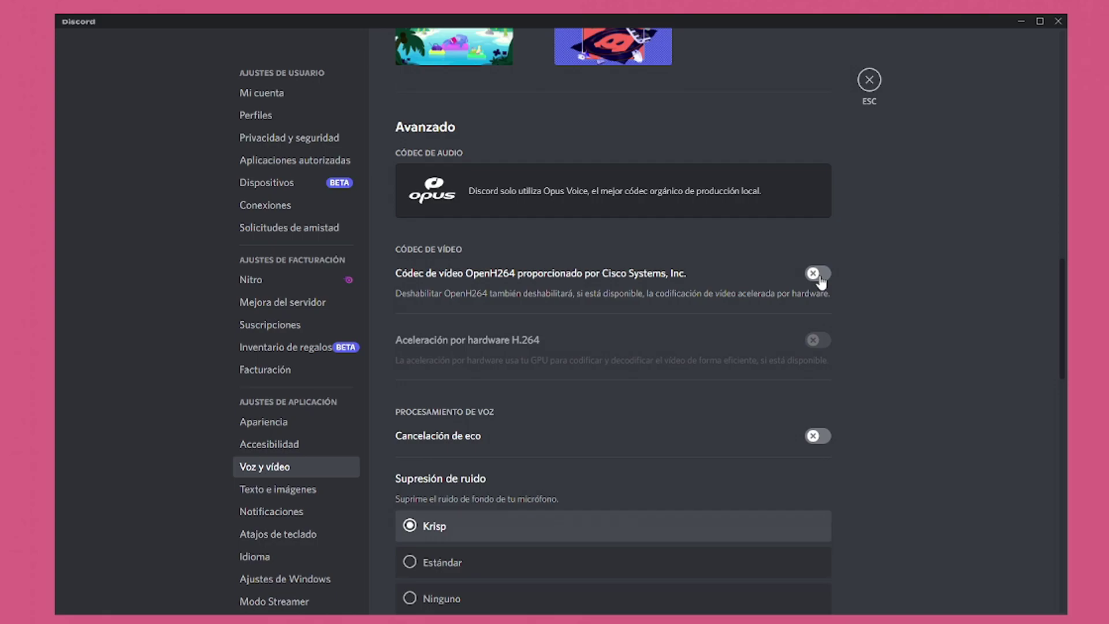
pyautogui.scroll(-1, 821, 282)
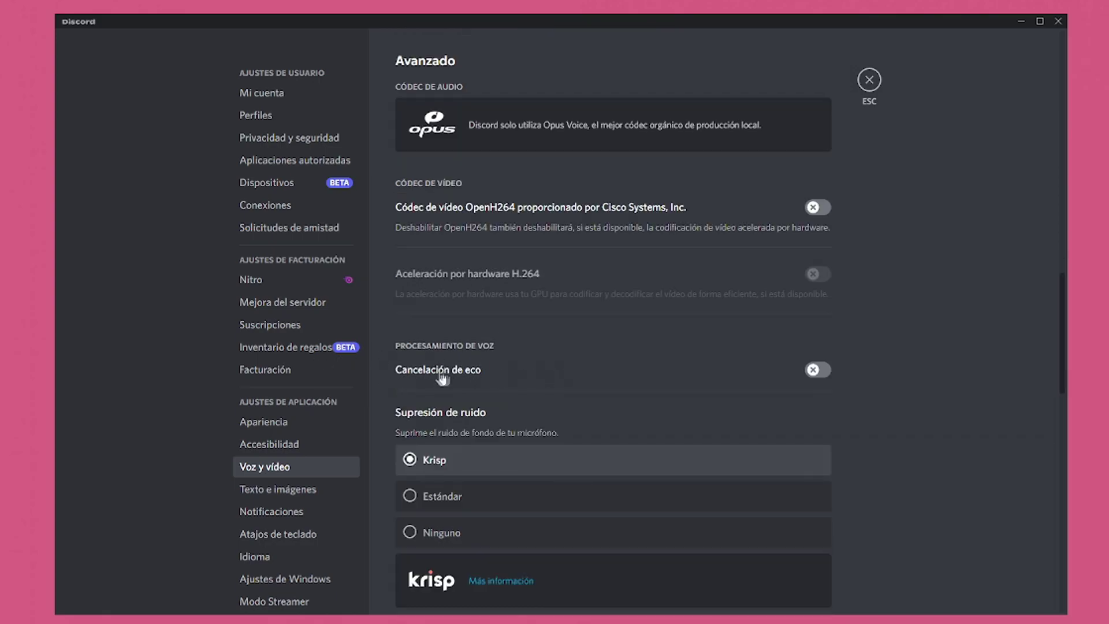
pyautogui.click(825, 377)
pyautogui.click(819, 372)
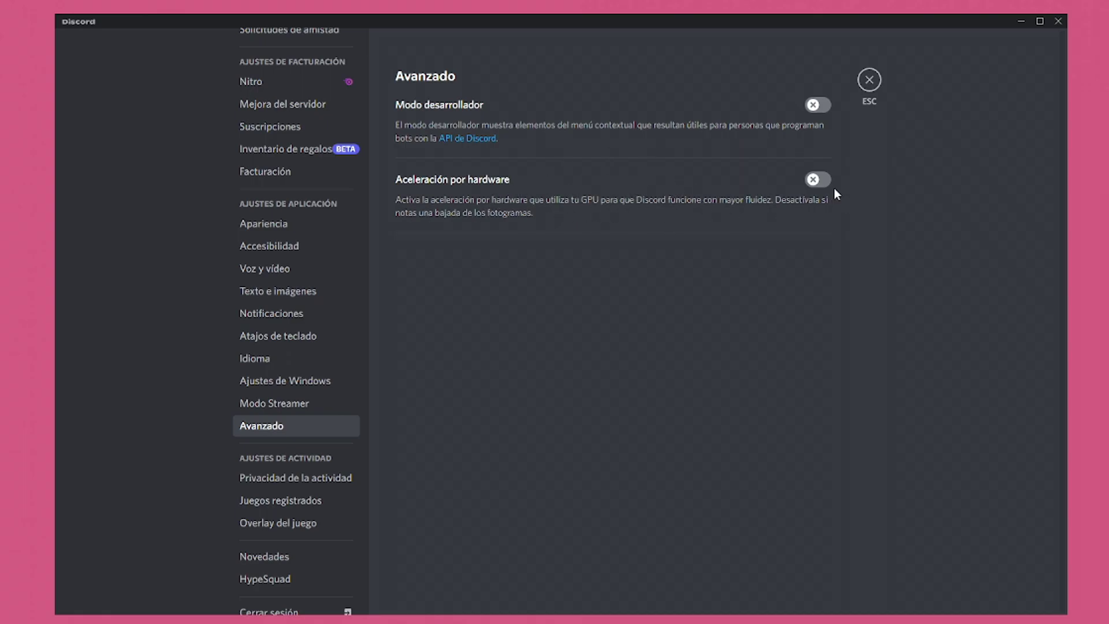
# Try to change hardware acceleration in the advanced settings and cancel the restart confirmation.
pyautogui.click(818, 180)
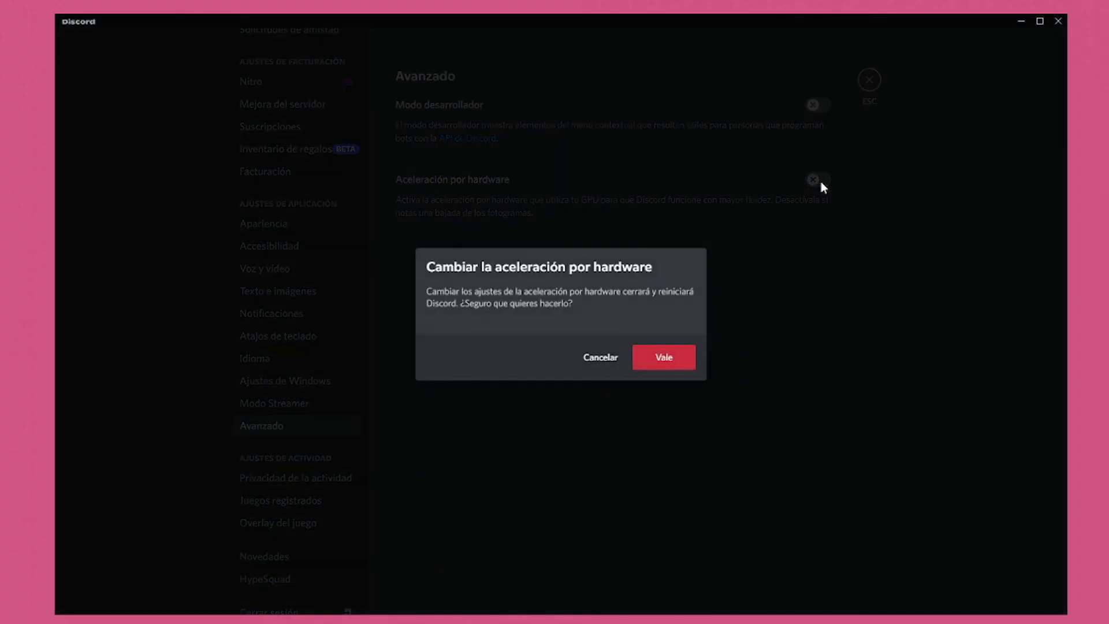
pyautogui.click(600, 357)
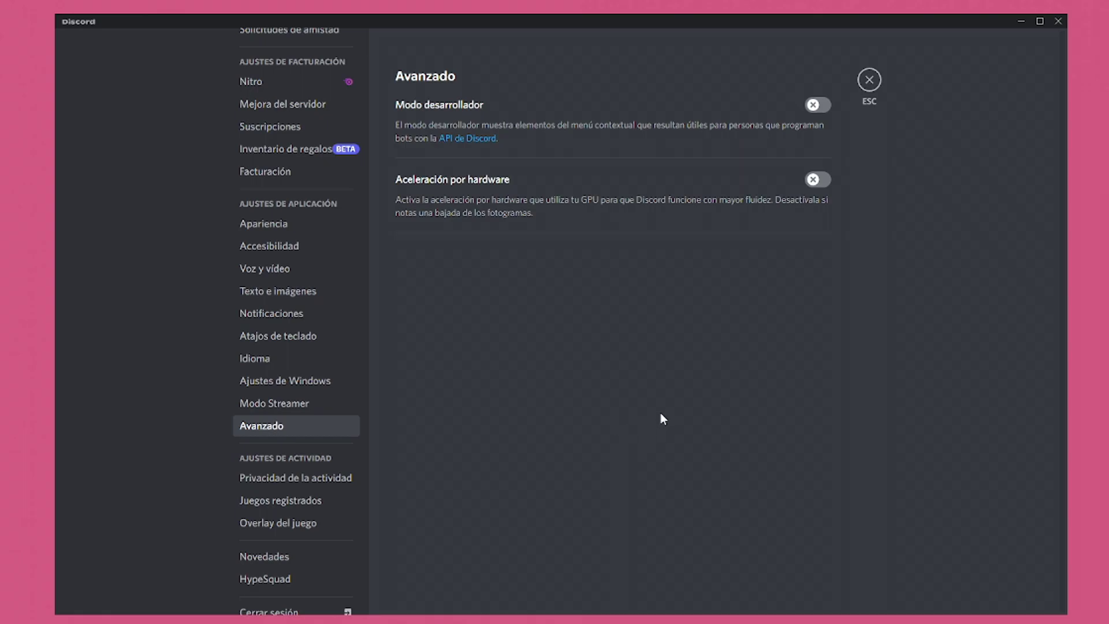
# Switch the in-game overlay on and back off in the game overlay settings.
pyautogui.click(326, 524)
pyautogui.scroll(-5, 924, 372)
pyautogui.scroll(5, 930, 372)
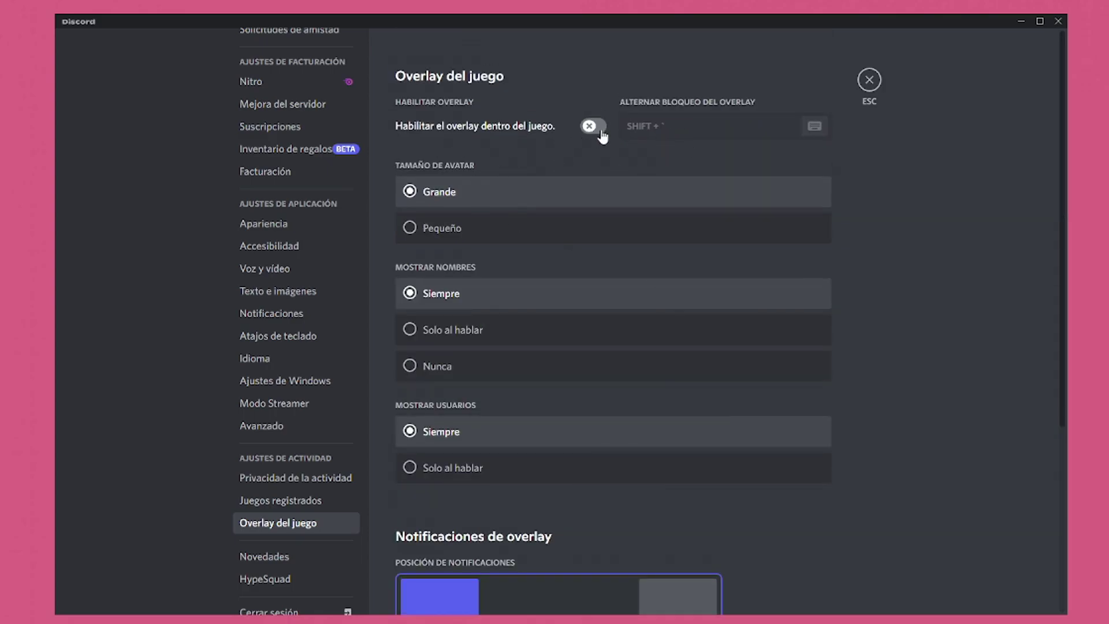
pyautogui.click(595, 130)
pyautogui.click(591, 128)
pyautogui.click(592, 128)
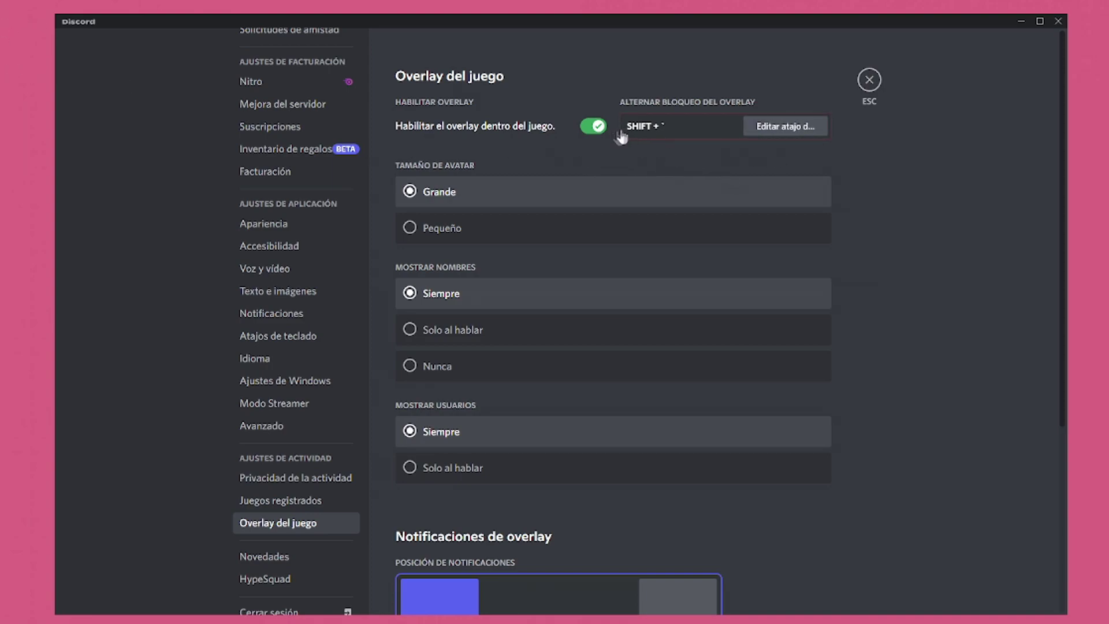
pyautogui.click(595, 126)
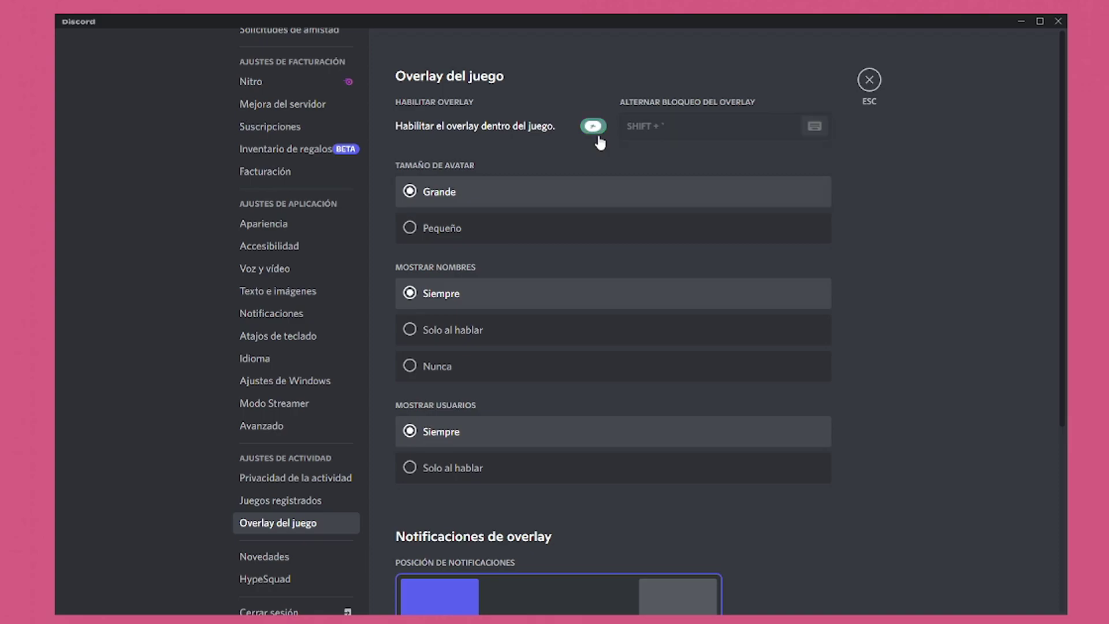
pyautogui.scroll(-5, 849, 338)
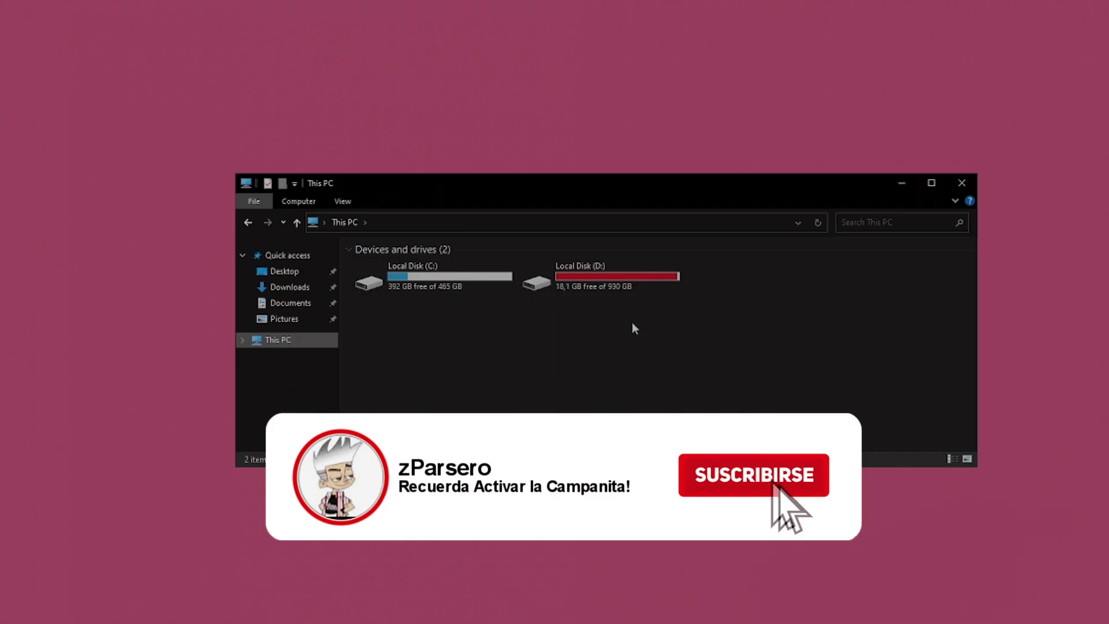
# Open the properties of Local Disk (C:) in File Explorer and start Disk Cleanup for that drive.
pyautogui.rightClick(436, 281)
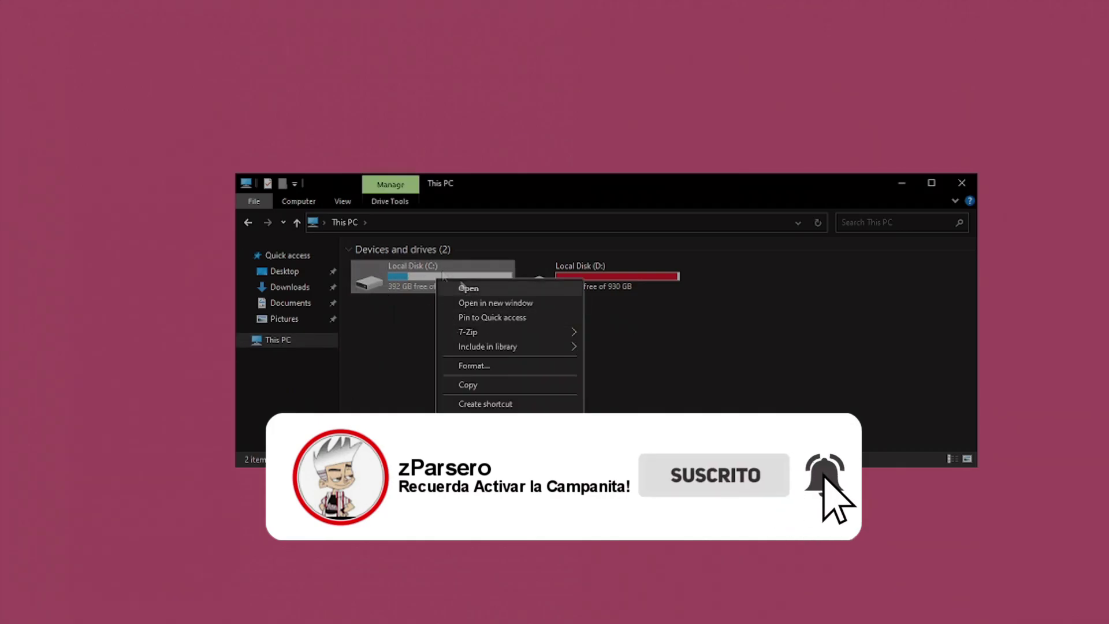
pyautogui.click(486, 441)
pyautogui.moveTo(527, 288); pyautogui.dragTo(655, 354)
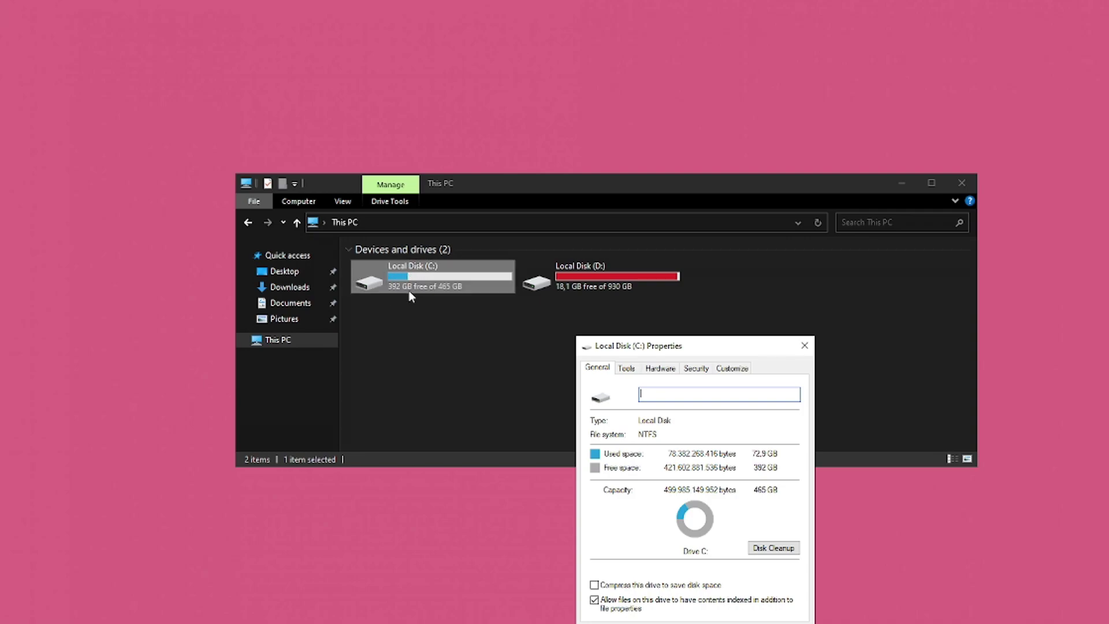
pyautogui.moveTo(632, 345); pyautogui.dragTo(634, 183)
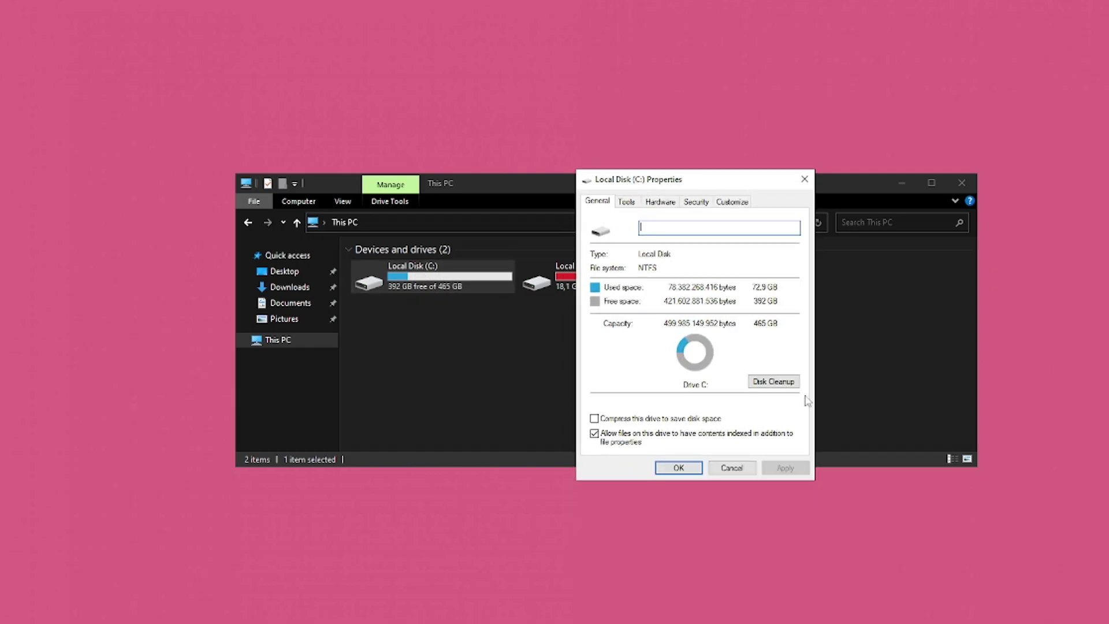
pyautogui.click(754, 383)
pyautogui.click(803, 181)
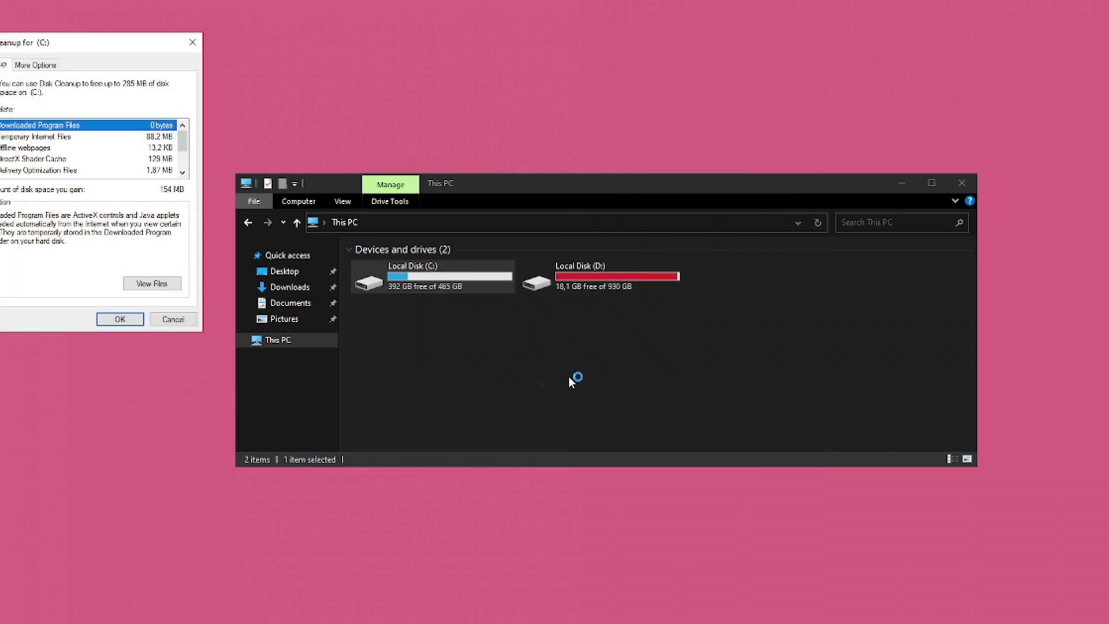
pyautogui.moveTo(608, 142); pyautogui.dragTo(610, 179)
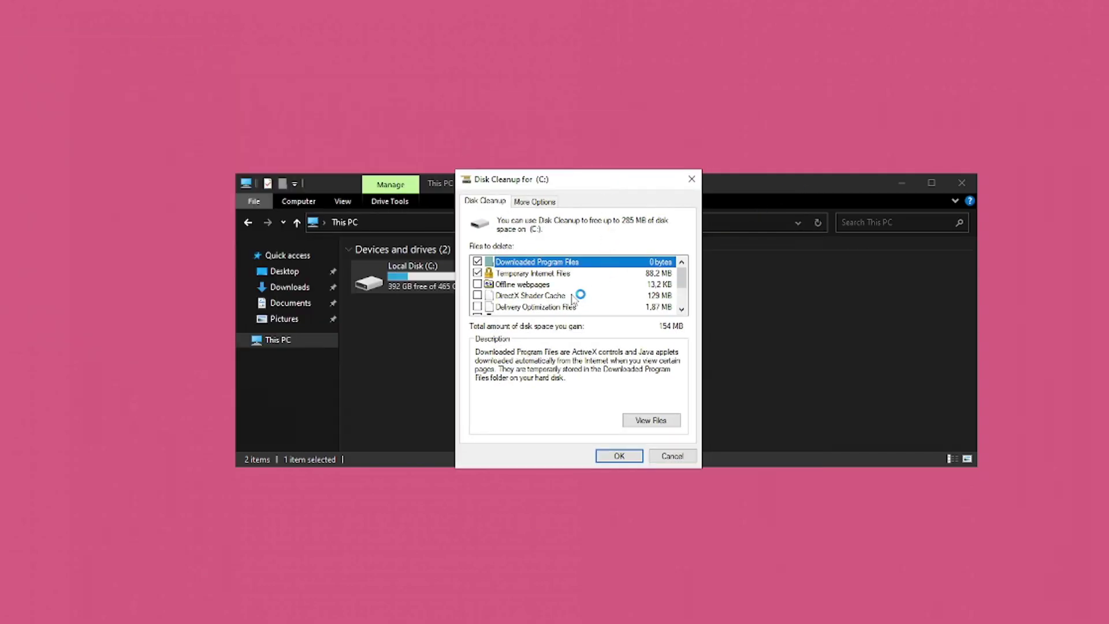
# Mark all remaining file categories for deletion, including Offline webpages, DirectX Shader Cache, Delivery Optimization Files, Device driver packages and Thumbnails.
pyautogui.click(477, 283)
pyautogui.click(477, 296)
pyautogui.click(477, 307)
pyautogui.scroll(-1, 479, 309)
pyautogui.click(477, 307)
pyautogui.scroll(-1, 510, 305)
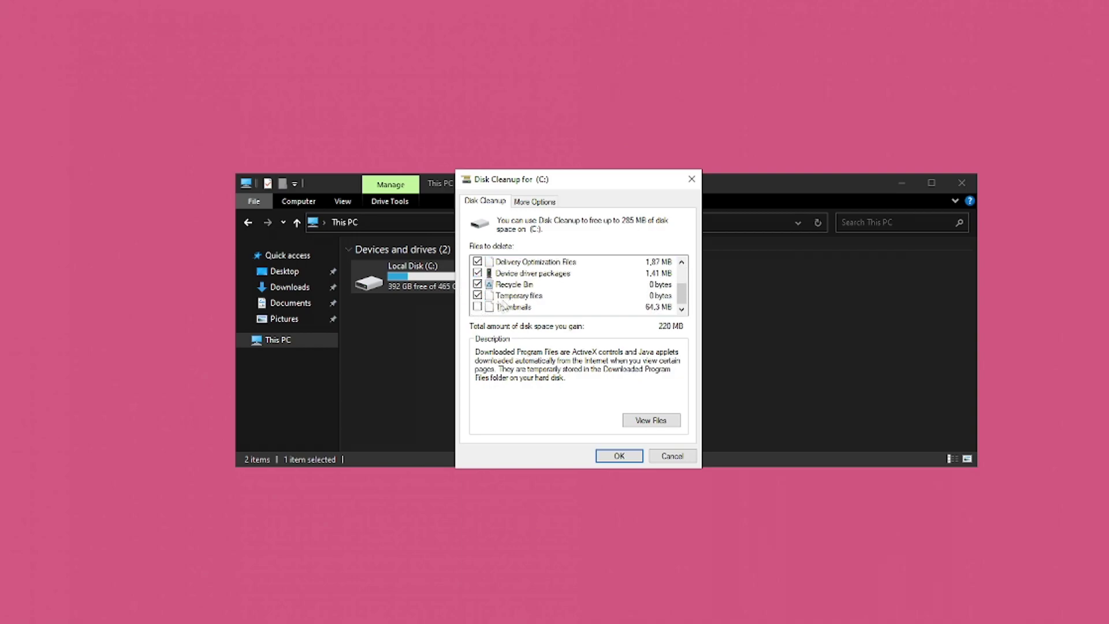
pyautogui.scroll(2, 591, 305)
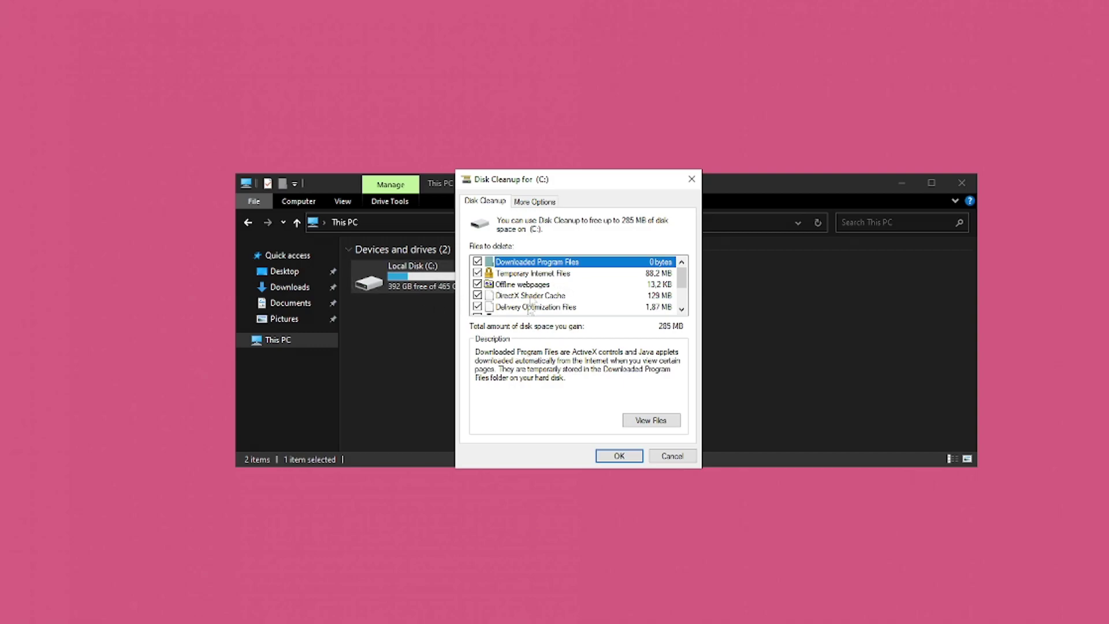
# Run the cleanup of drive C: and confirm the deletion of the selected files.
pyautogui.click(618, 456)
pyautogui.click(552, 339)
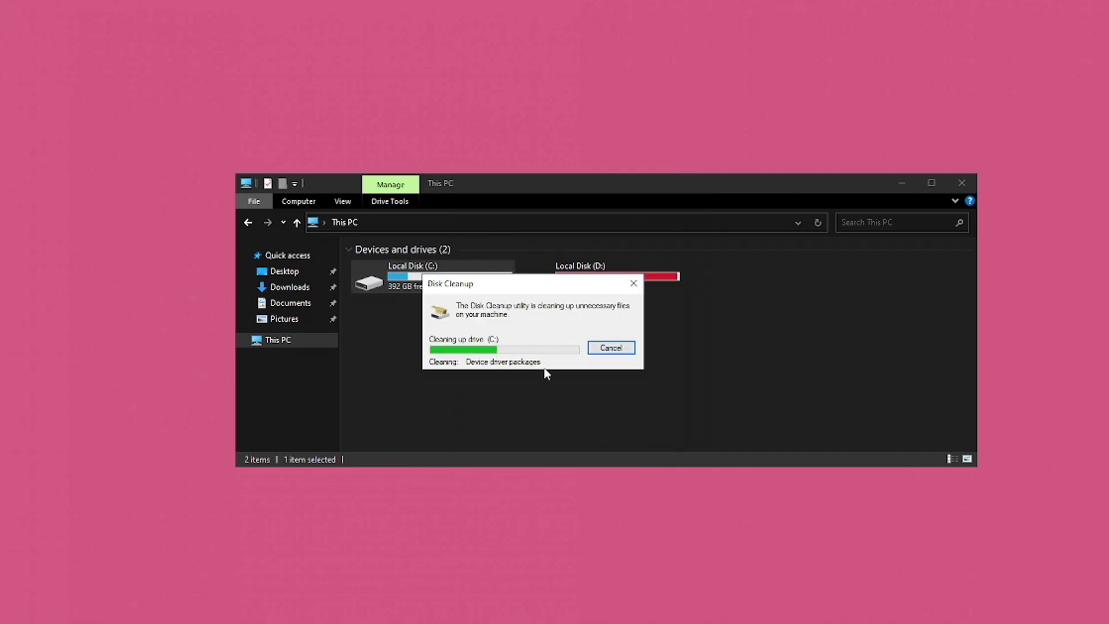
pyautogui.moveTo(514, 285); pyautogui.dragTo(527, 316)
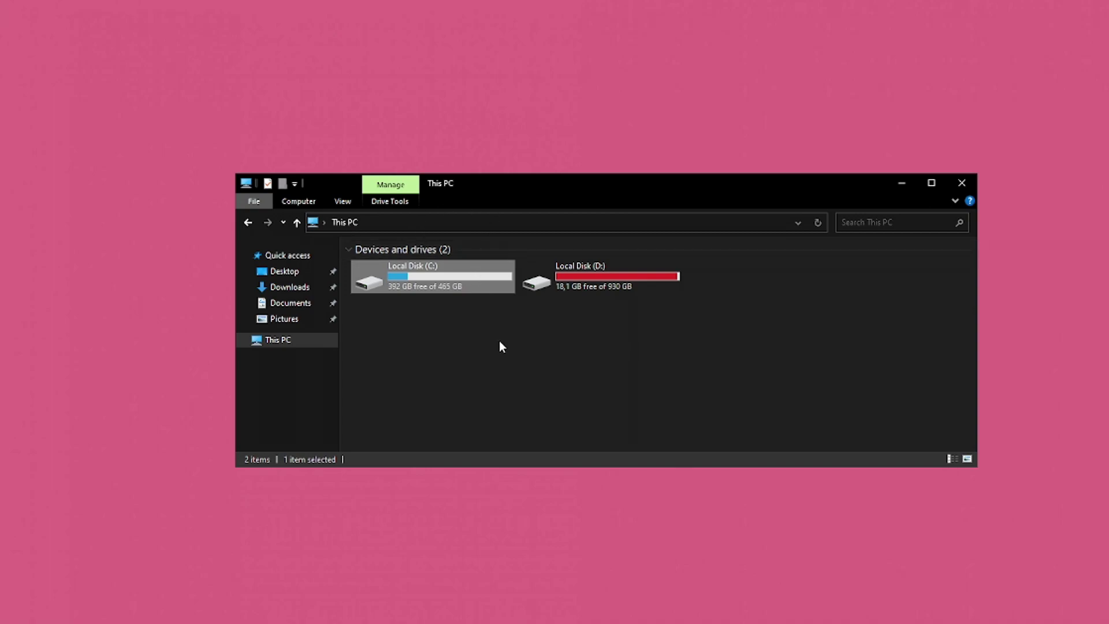
pyautogui.rightClick(477, 273)
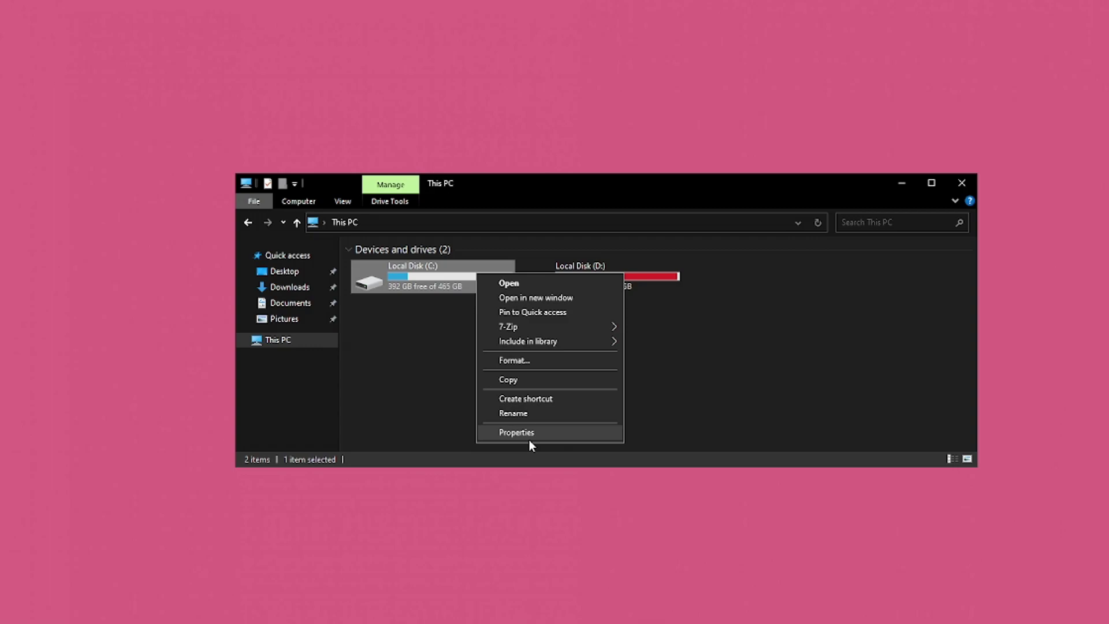
pyautogui.click(529, 437)
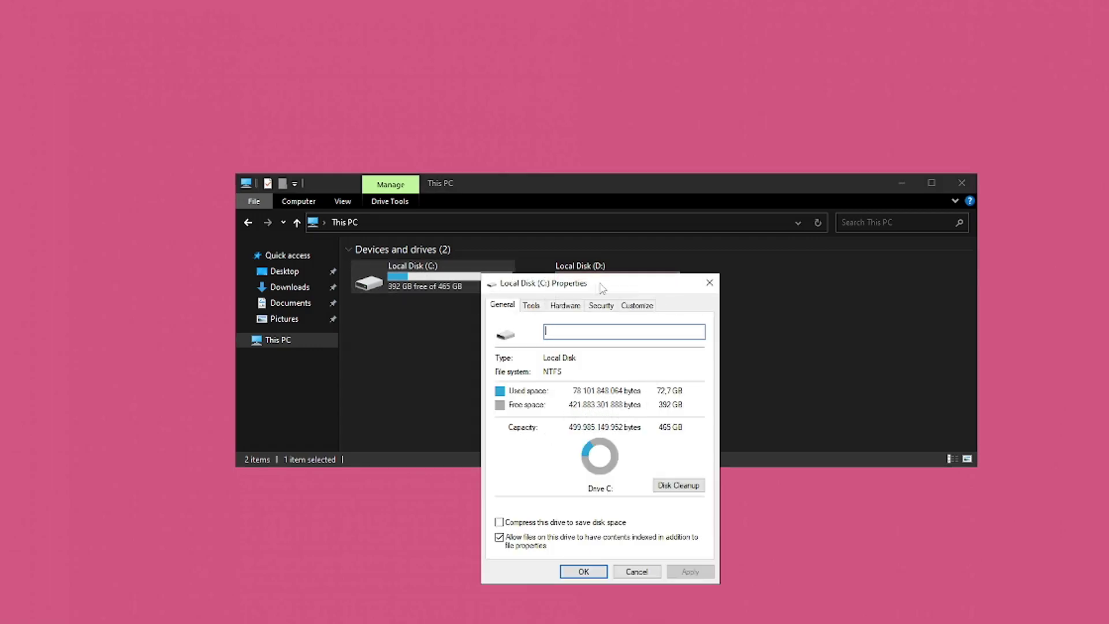
pyautogui.click(709, 283)
# Open the drive tools in the properties of Local Disk (C:), optimize drive C: and close the Optimize Drives window.
pyautogui.rightClick(427, 272)
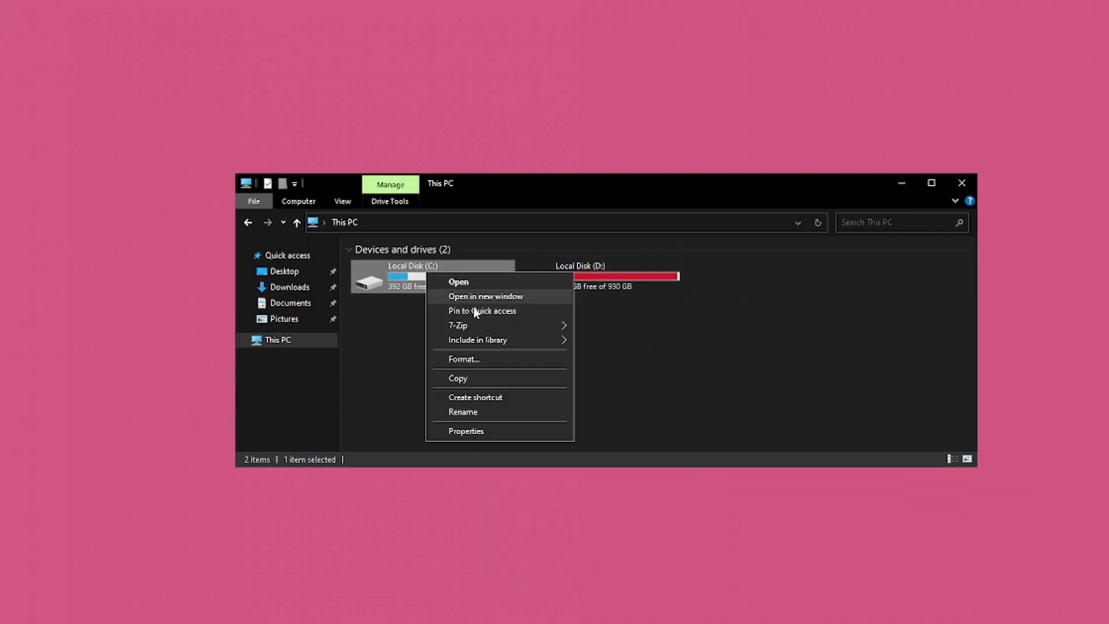
pyautogui.click(522, 435)
pyautogui.click(515, 304)
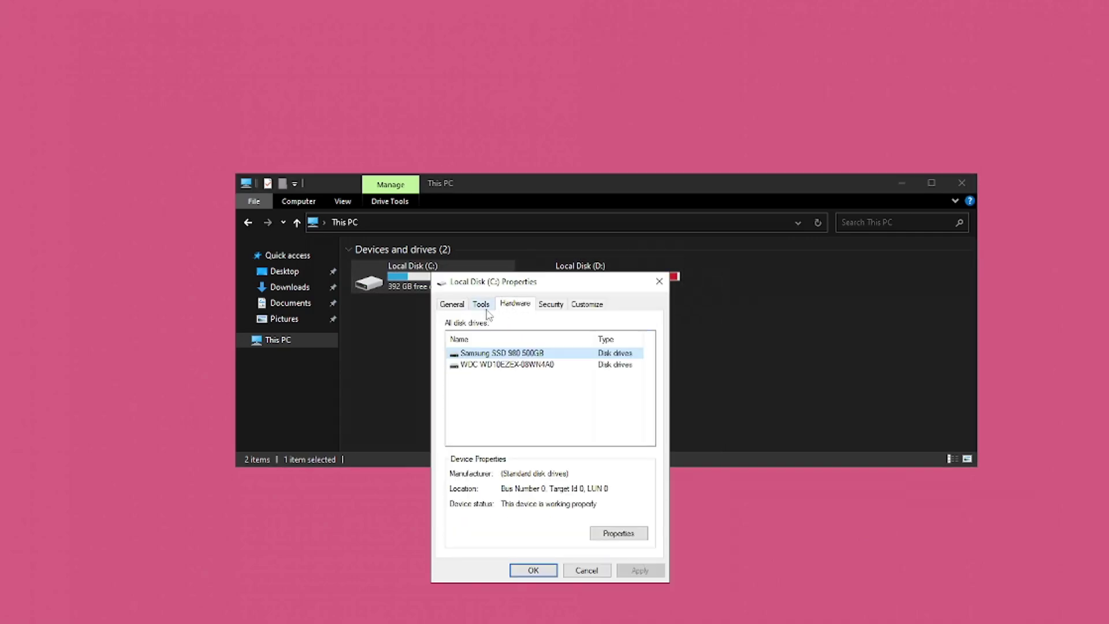
pyautogui.click(481, 304)
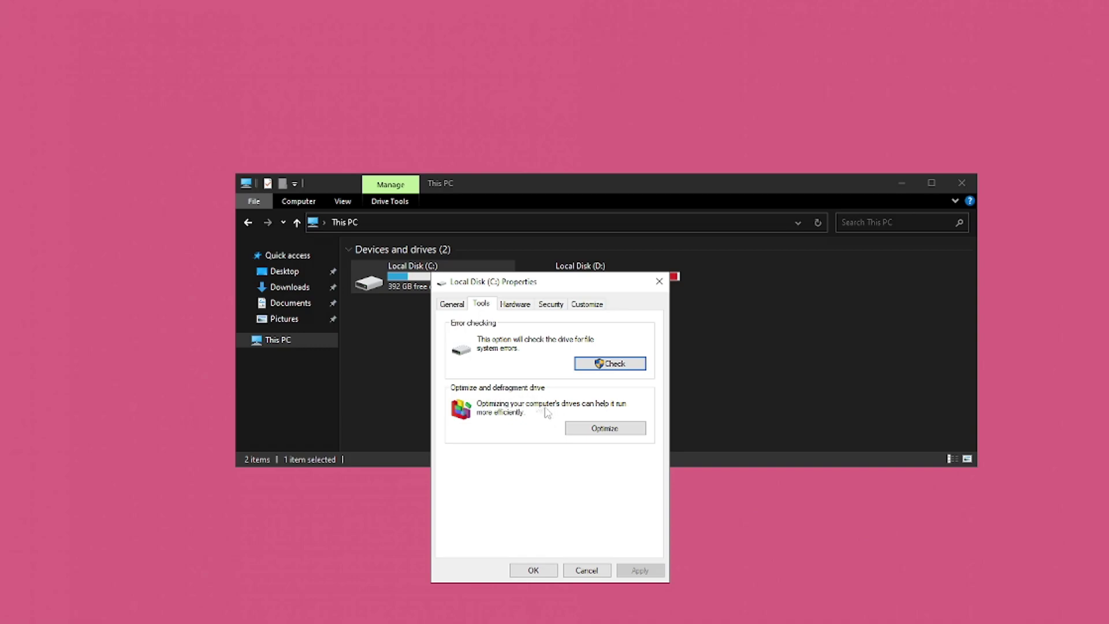
pyautogui.click(602, 428)
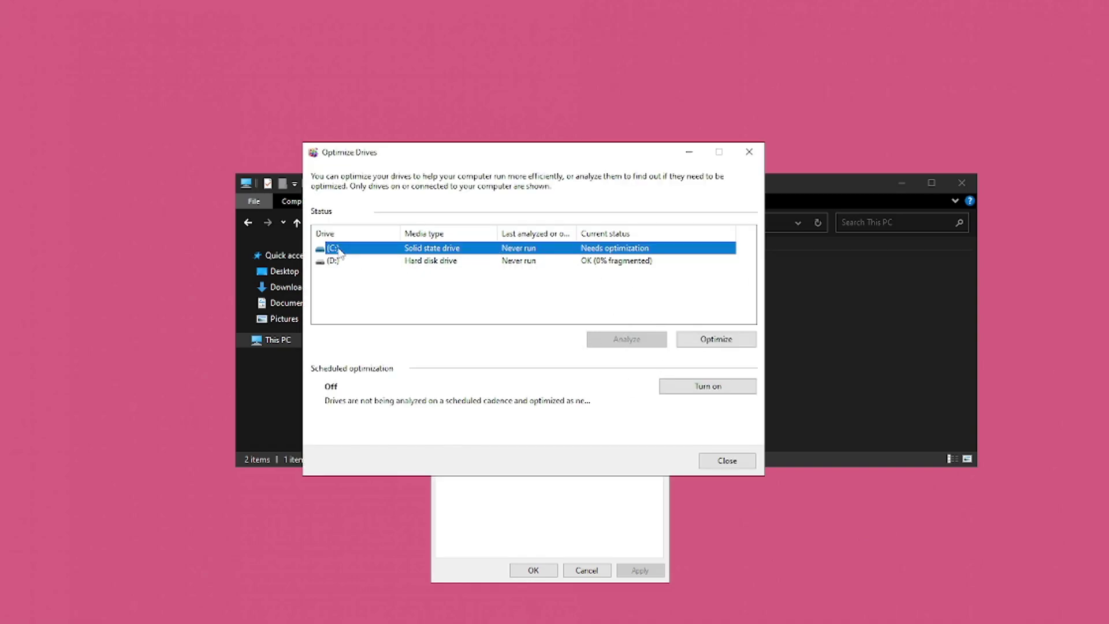
pyautogui.click(717, 341)
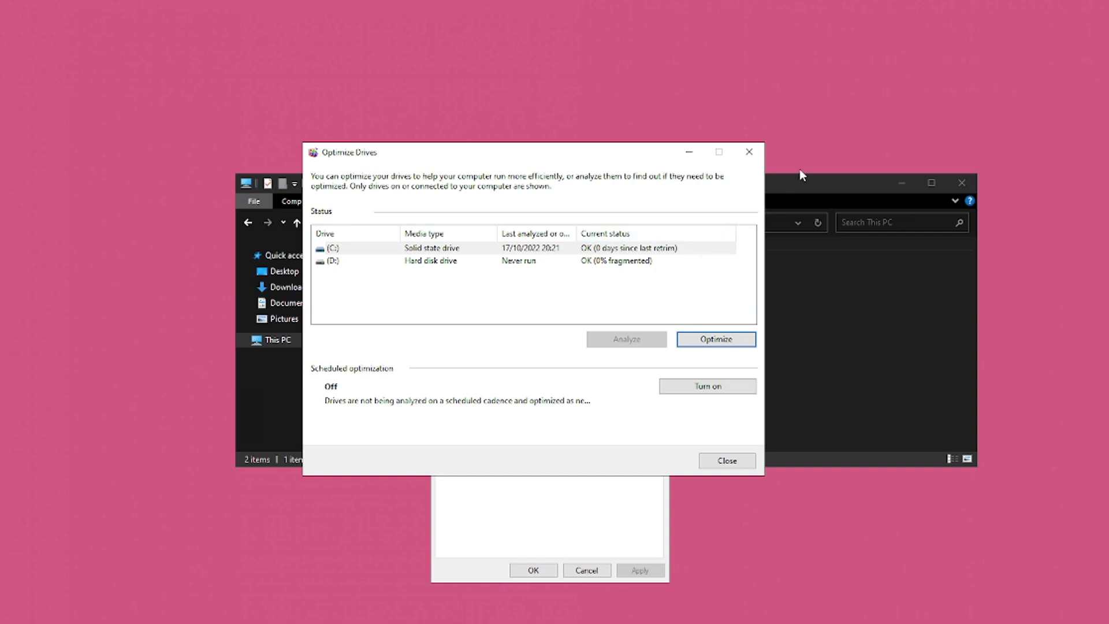
pyautogui.click(750, 153)
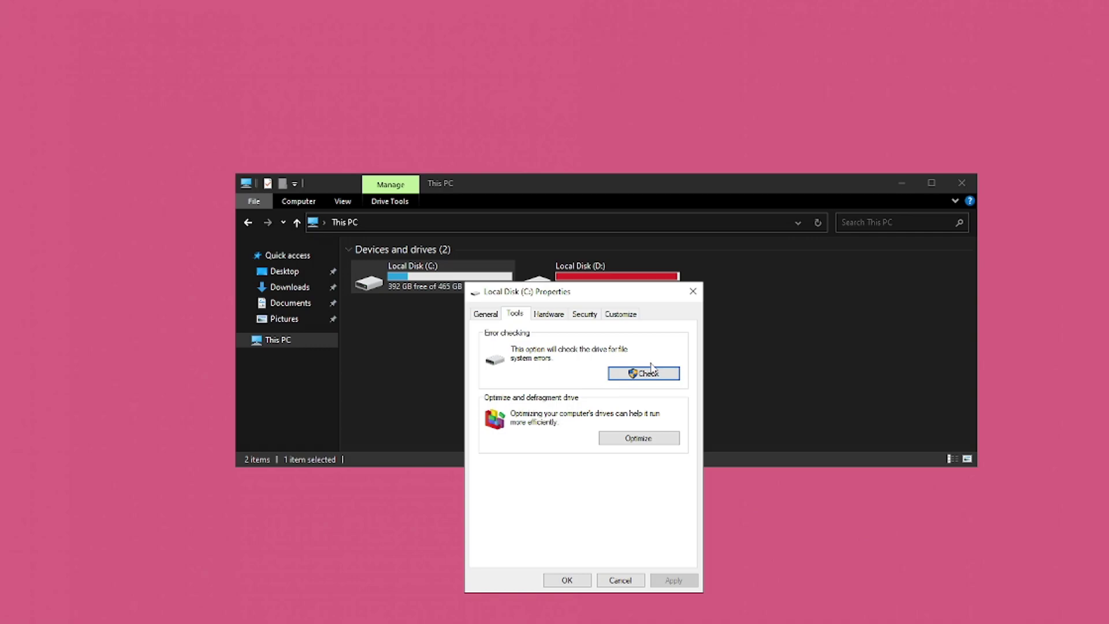
# Run the error check on Local Disk (C:) and dismiss the optional drive scan.
pyautogui.click(613, 374)
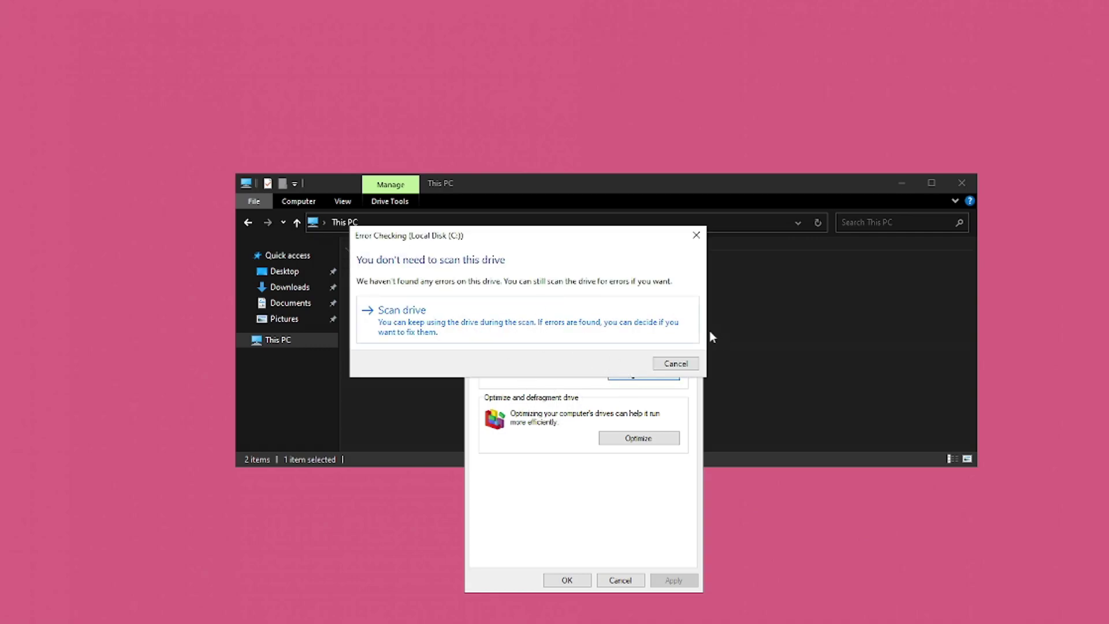
pyautogui.click(675, 367)
pyautogui.moveTo(632, 294); pyautogui.dragTo(651, 186)
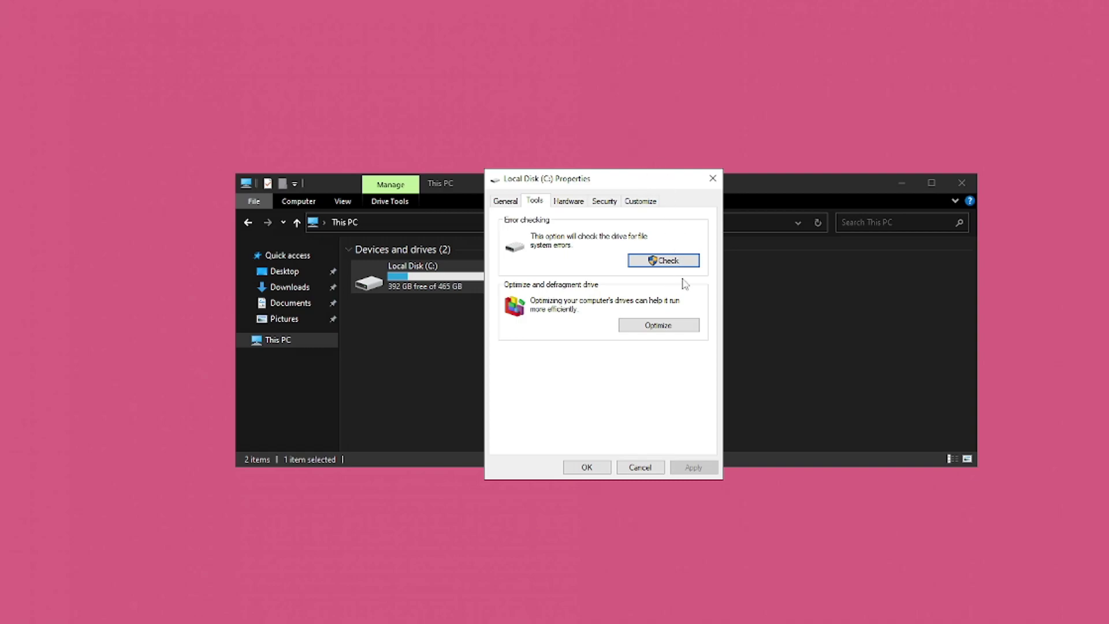
# Switch to Task Manager and examine which startup programs are enabled or disabled.
pyautogui.rightClick(601, 3)
pyautogui.click(642, 198)
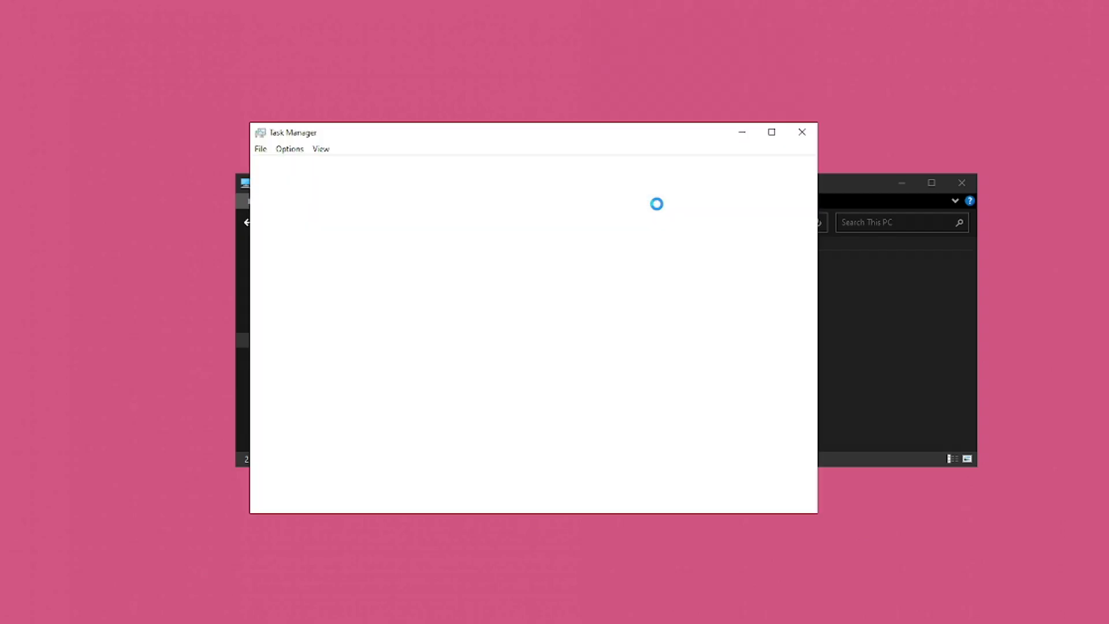
pyautogui.click(427, 168)
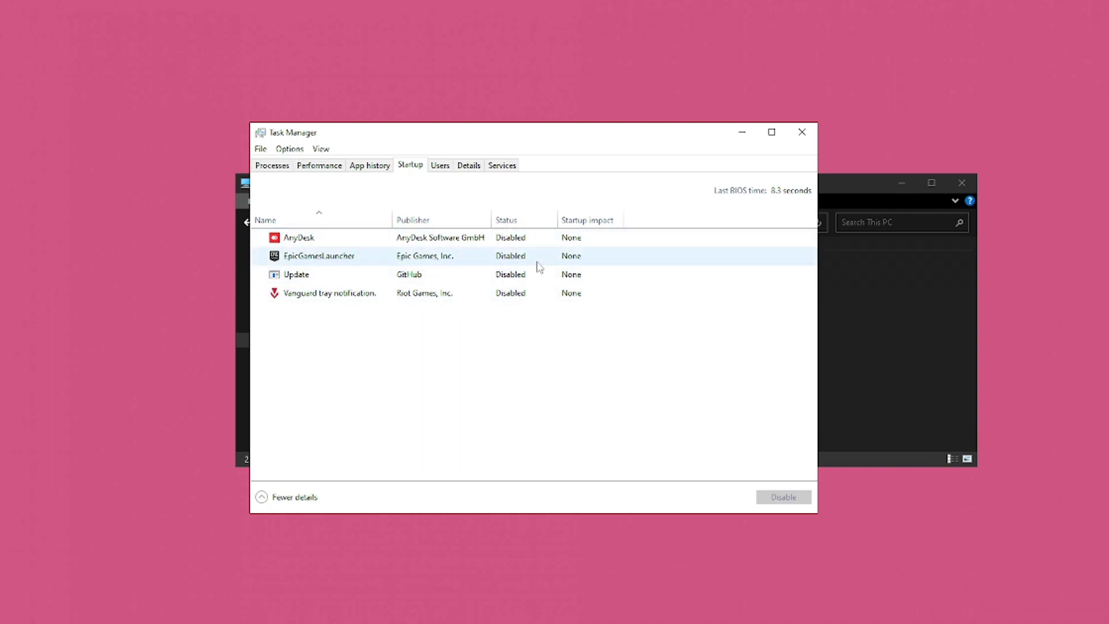
pyautogui.moveTo(634, 138); pyautogui.dragTo(664, 141)
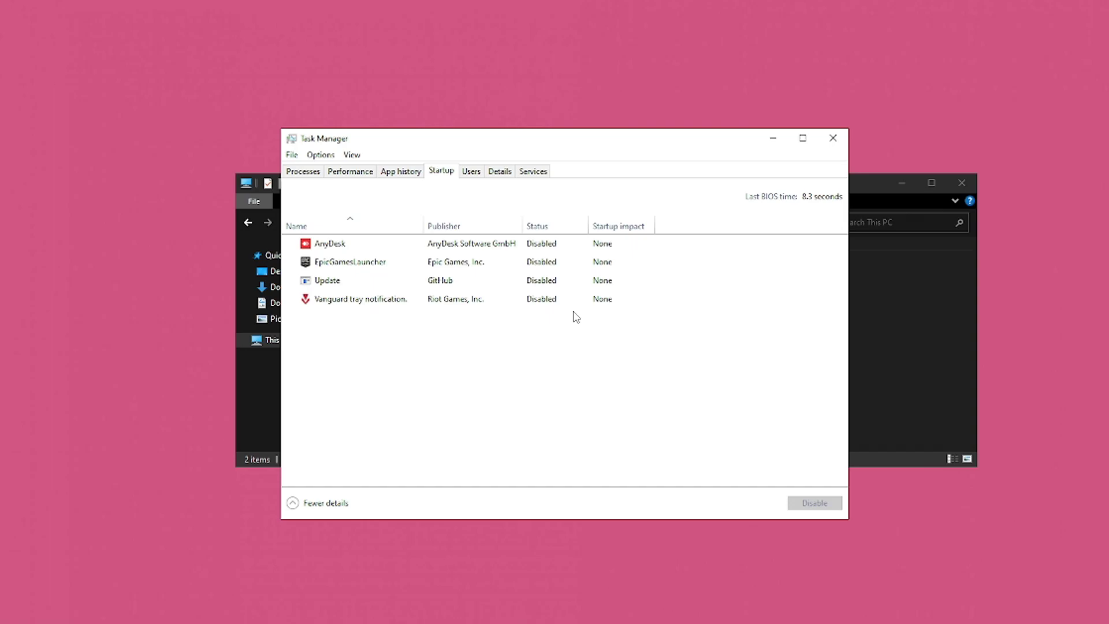
# Examine the running apps and background processes, and check the process count in the CPU performance details.
pyautogui.click(301, 172)
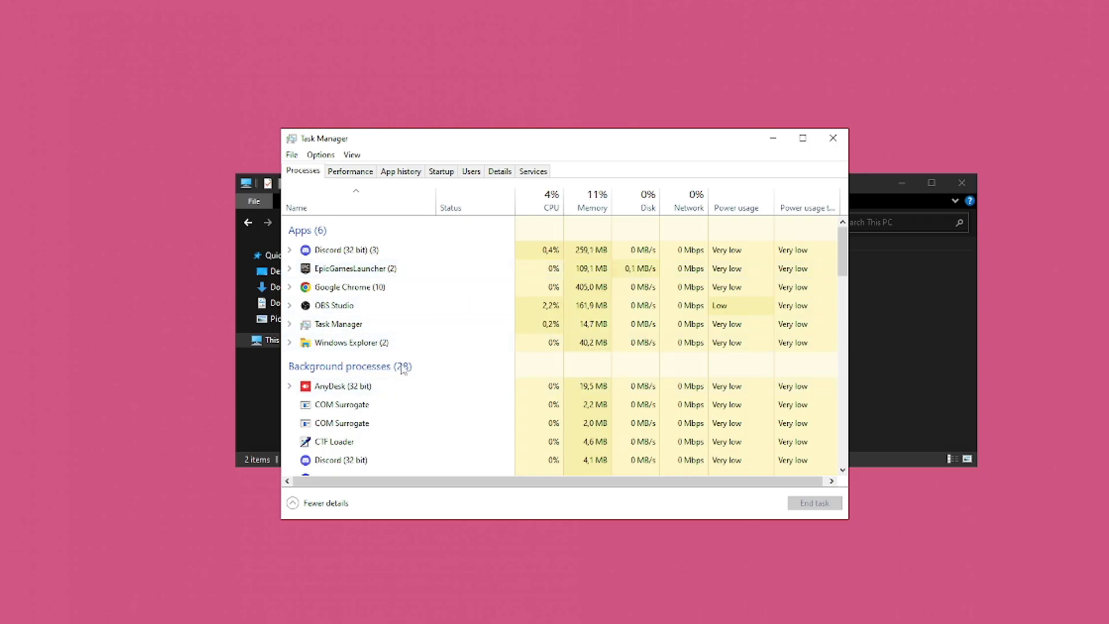
pyautogui.click(351, 172)
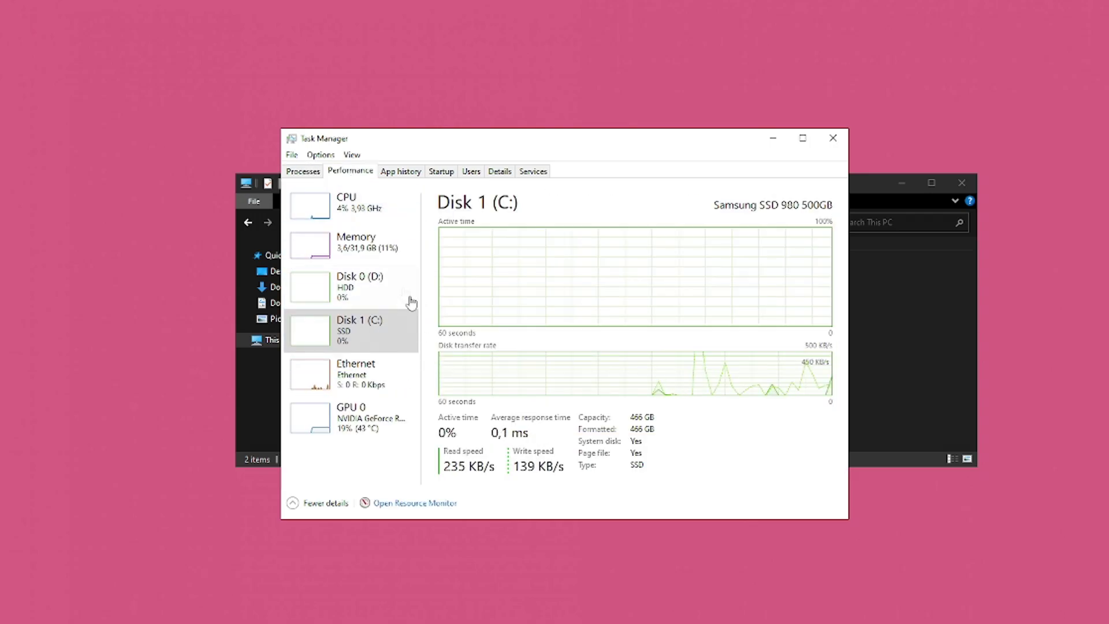
pyautogui.click(399, 209)
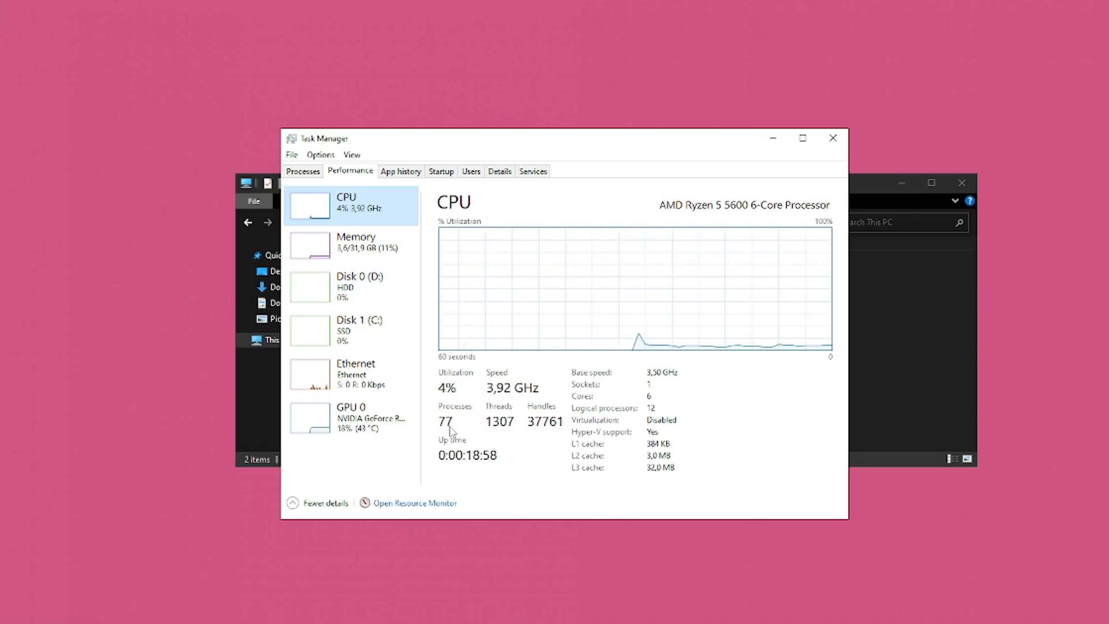